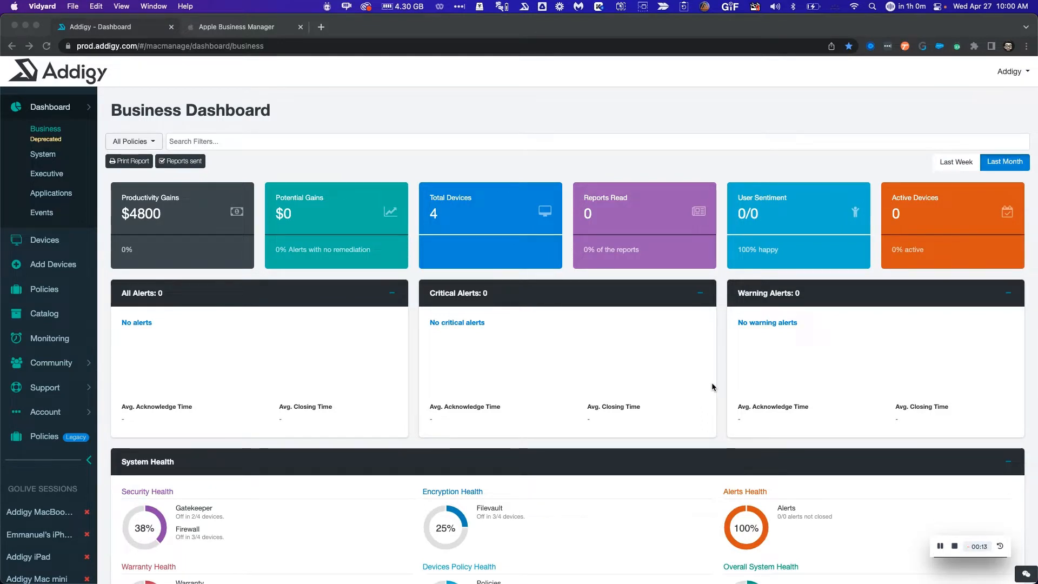
Open the Policies page to see Addigy's list of policies
click(53, 291)
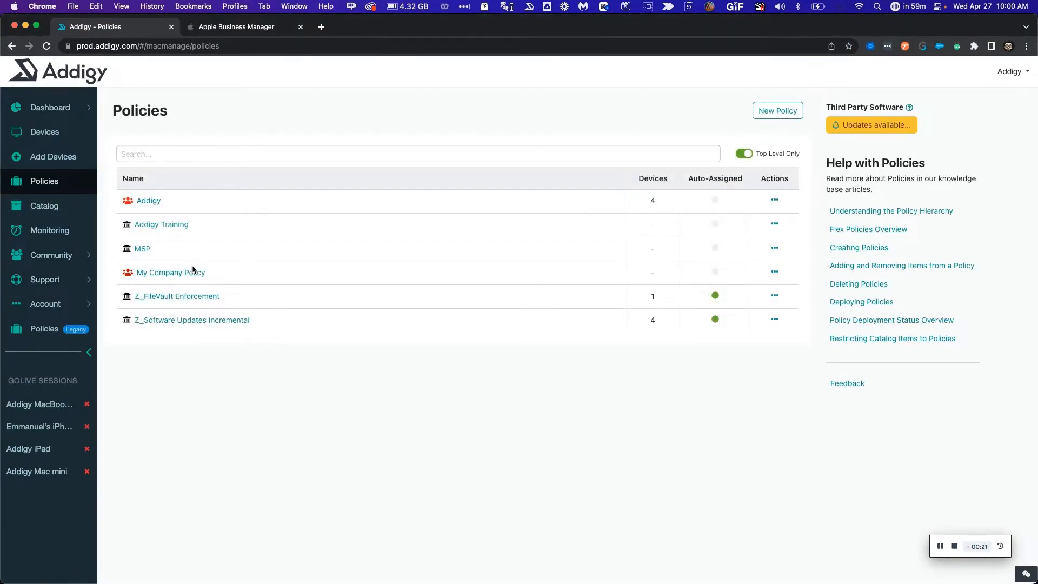
Download the Addigy MDM public key from Addigy Training's Automated Device Enrollment settings
click(170, 230)
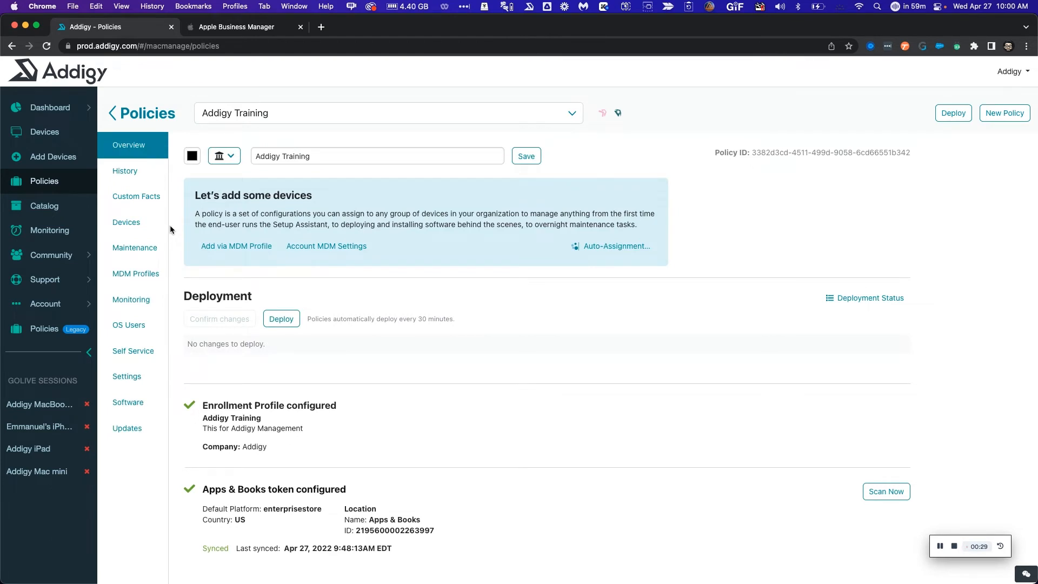
click(141, 378)
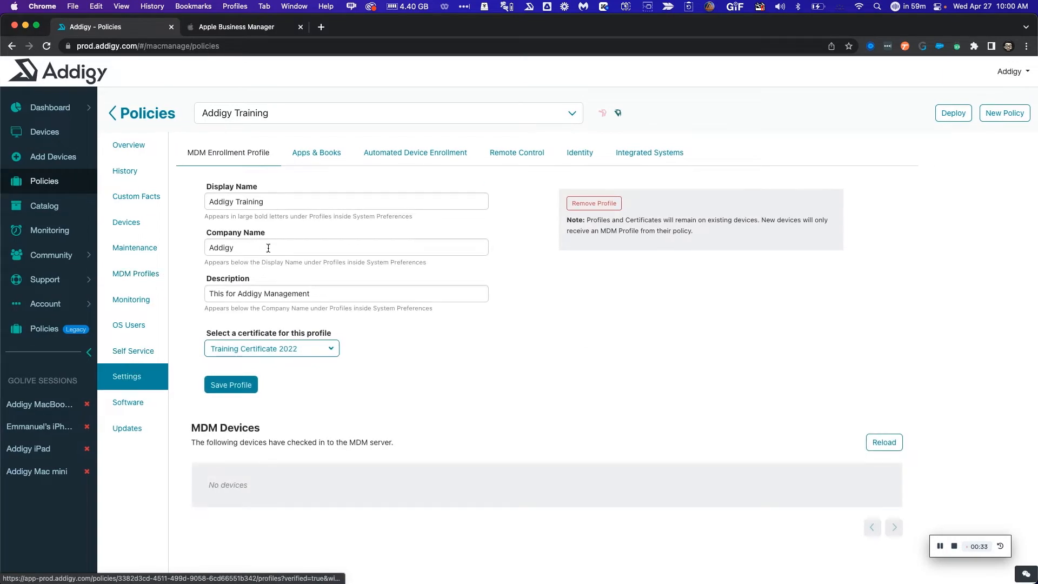
click(417, 155)
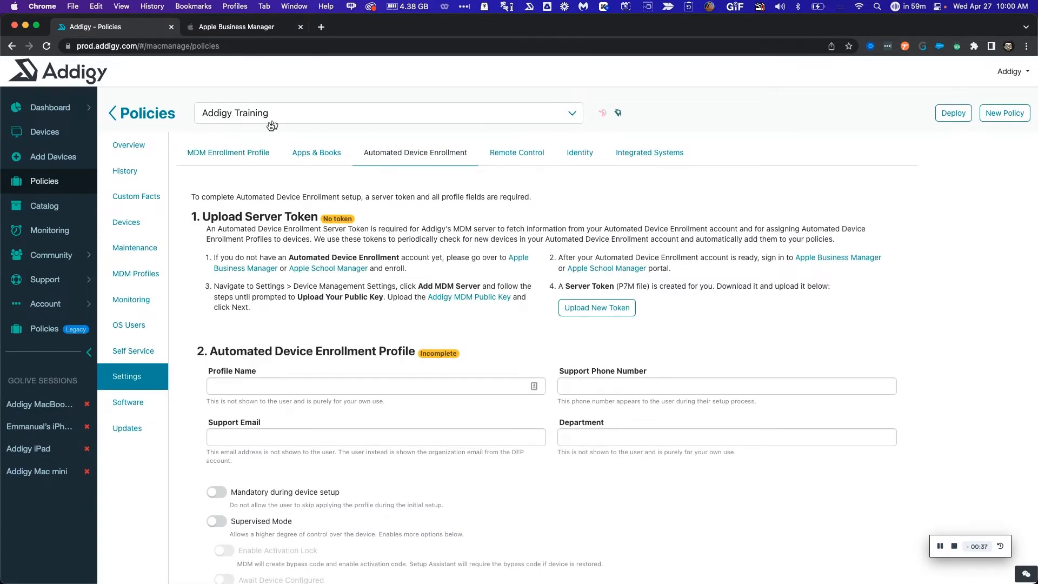
click(232, 158)
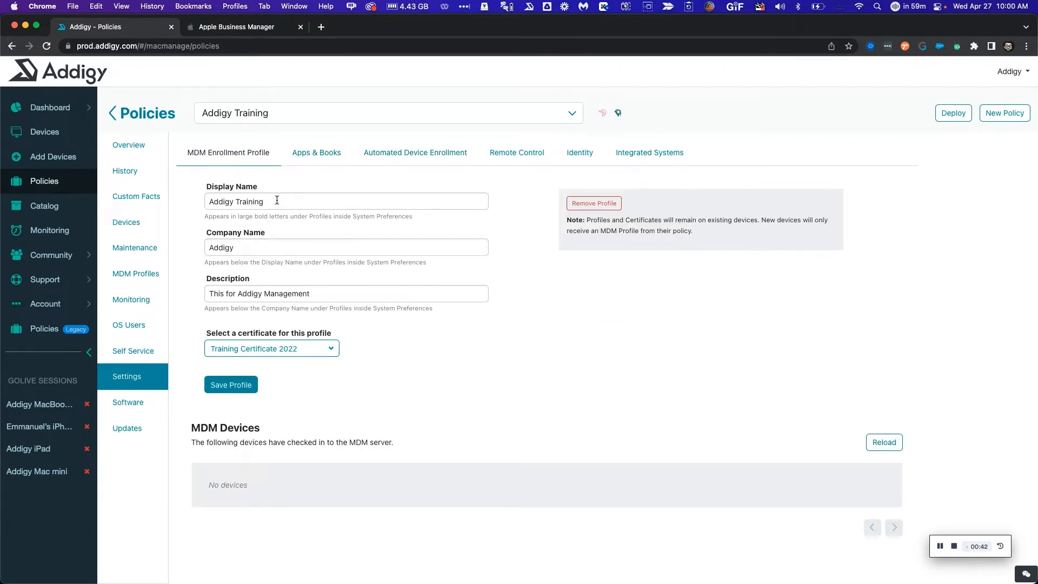
click(414, 156)
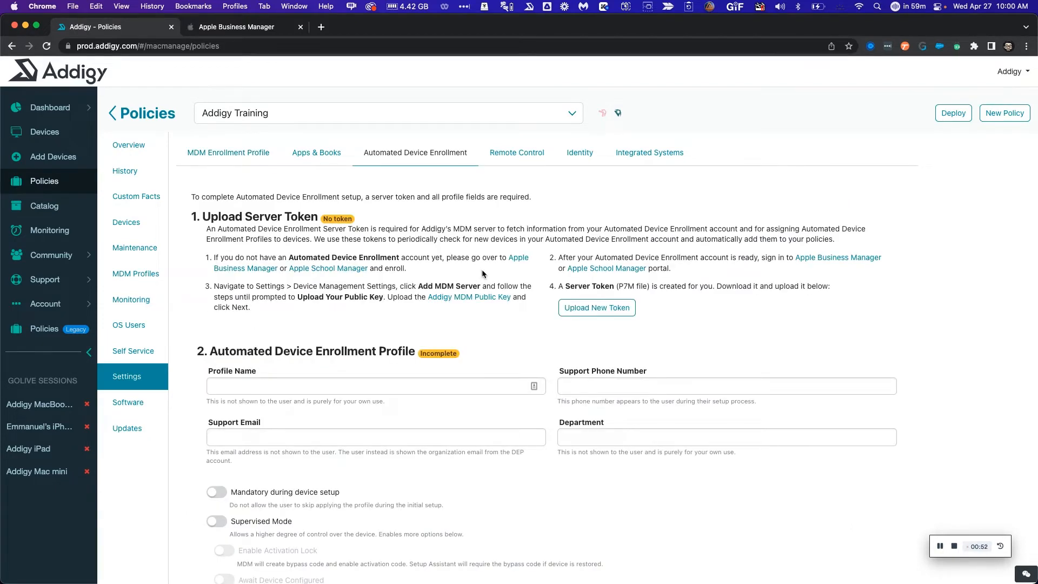
click(468, 300)
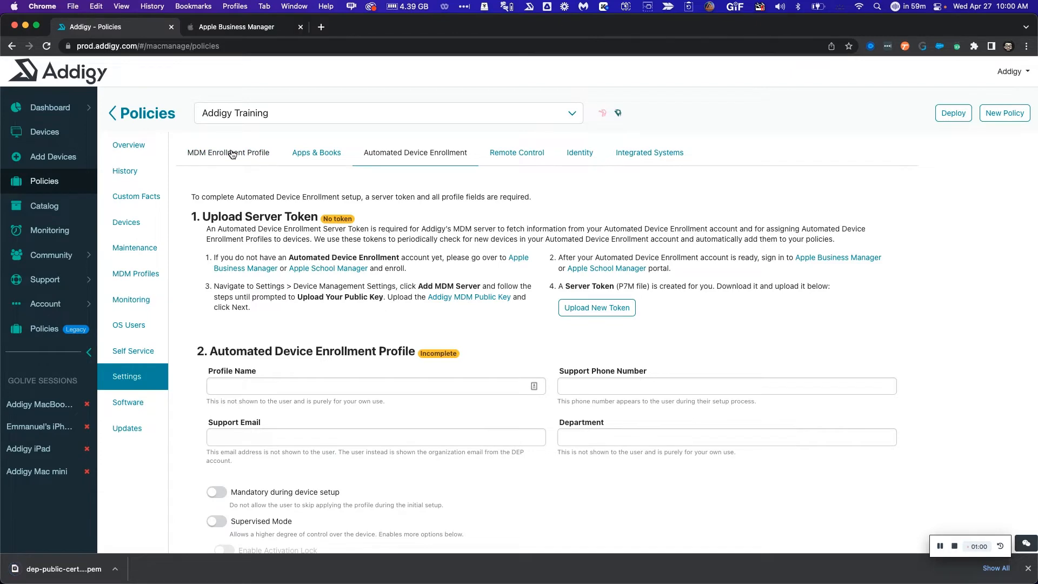
In Apple Business Manager, go to the MDM Server Assignment preferences
click(225, 32)
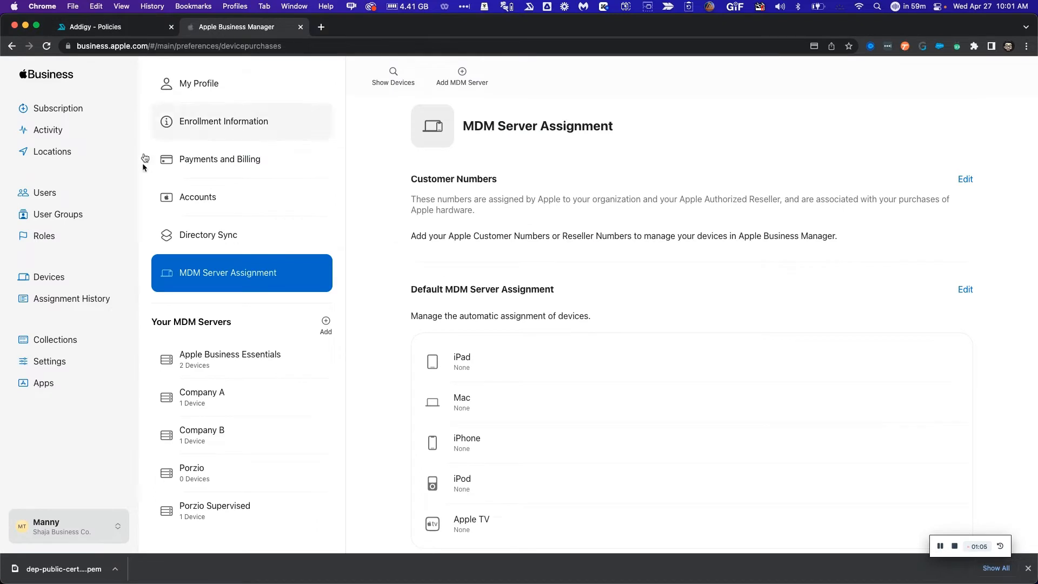
click(106, 532)
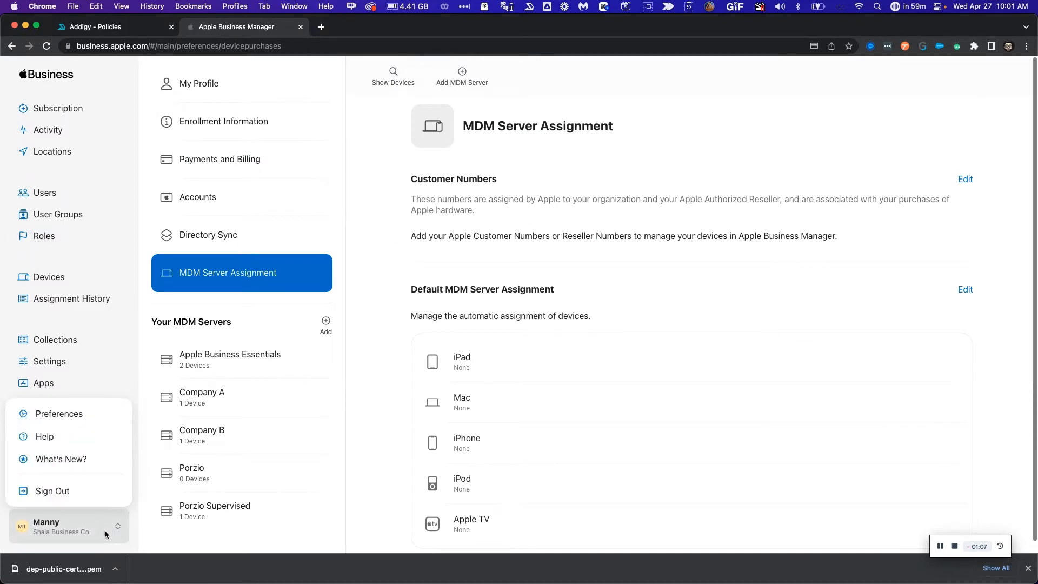
click(63, 420)
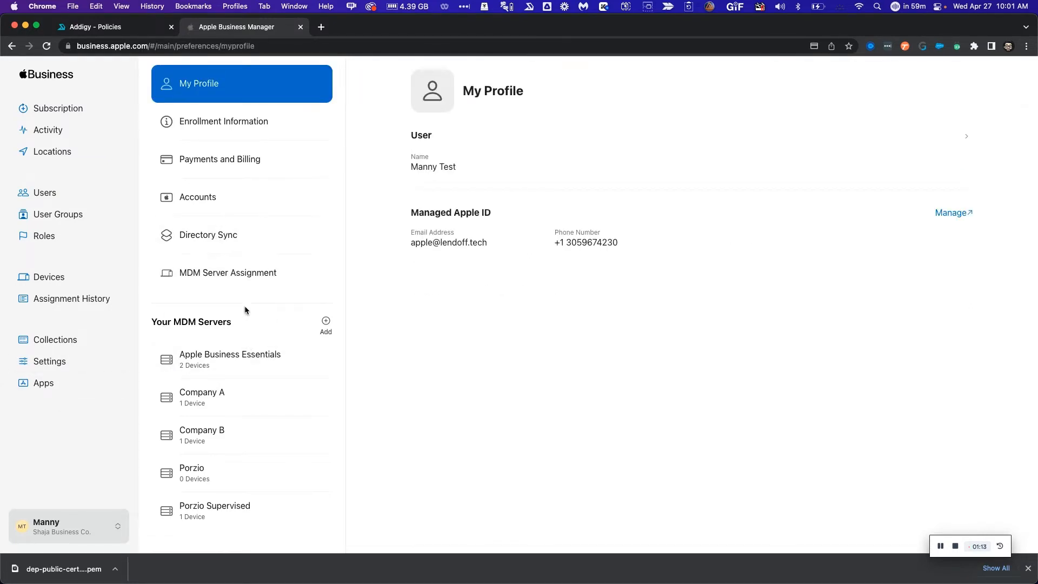
click(232, 281)
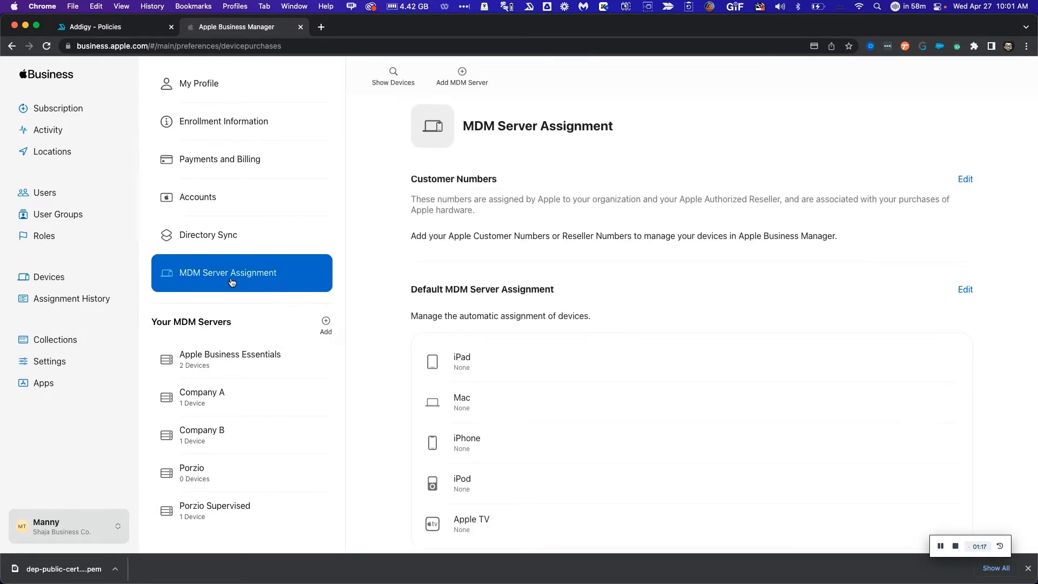
scroll(410, 108, down, 1)
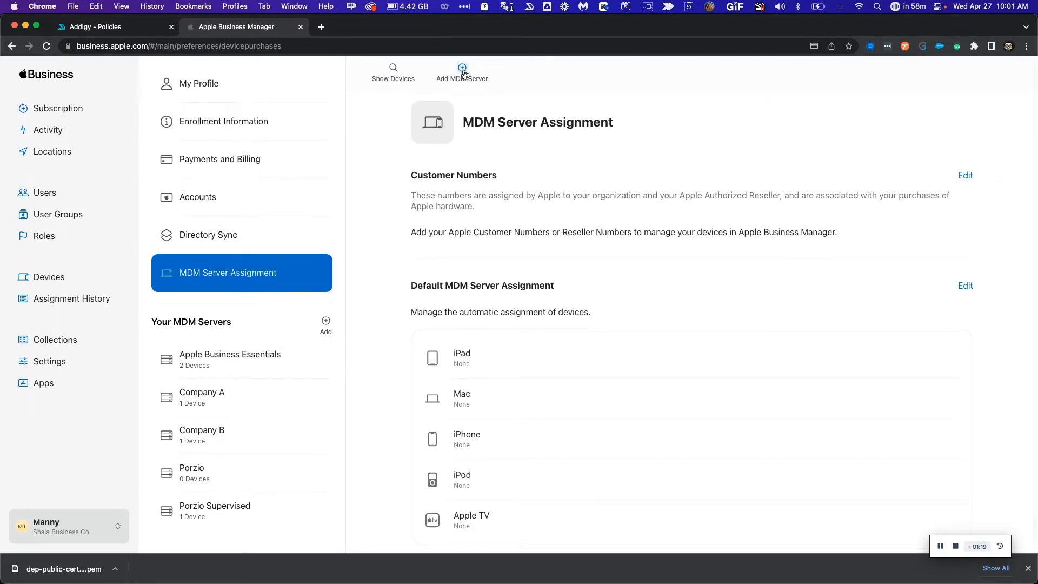
Add MDM server 'Addigy Training' with dep-public-cert (1).pem, save, and download its token
click(463, 70)
triple_click(429, 173)
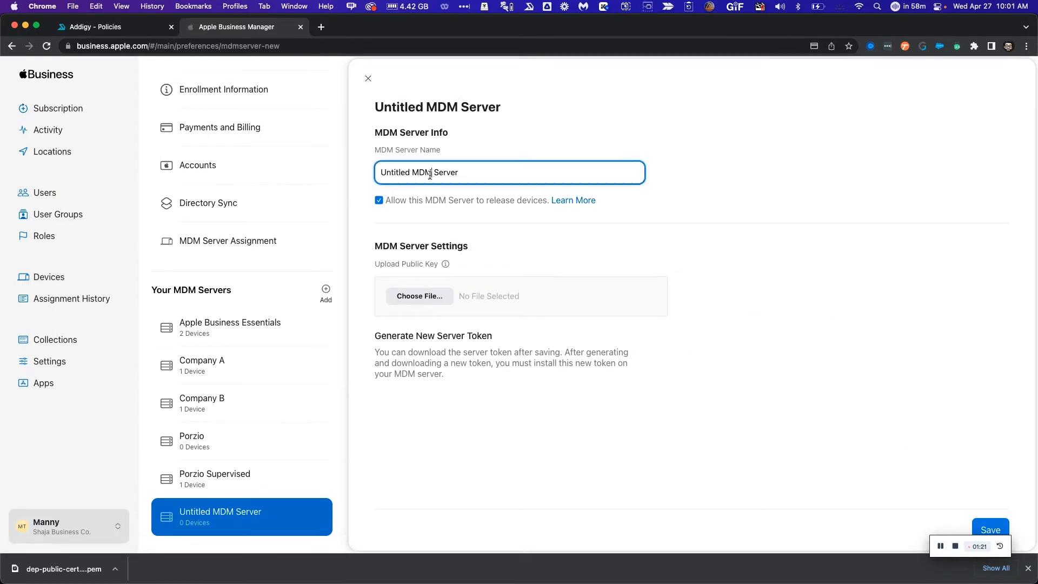
text(Add)
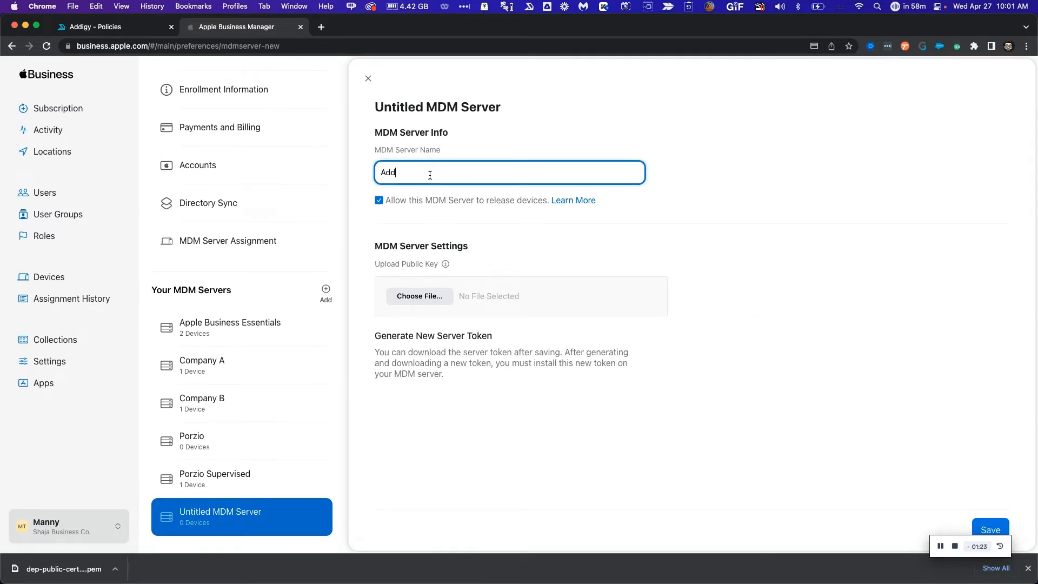
text(igy Training)
click(437, 298)
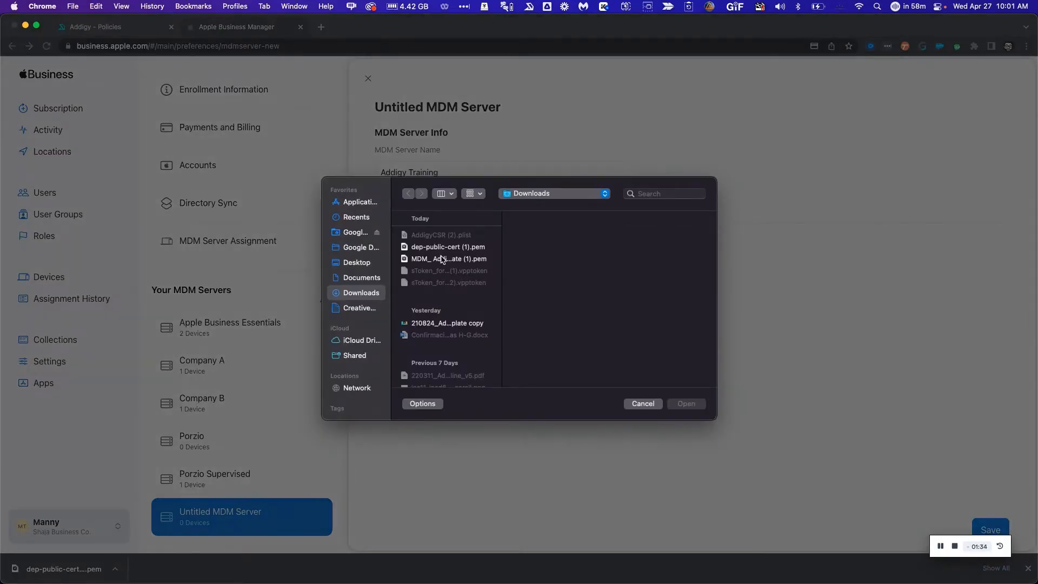
click(442, 247)
click(683, 404)
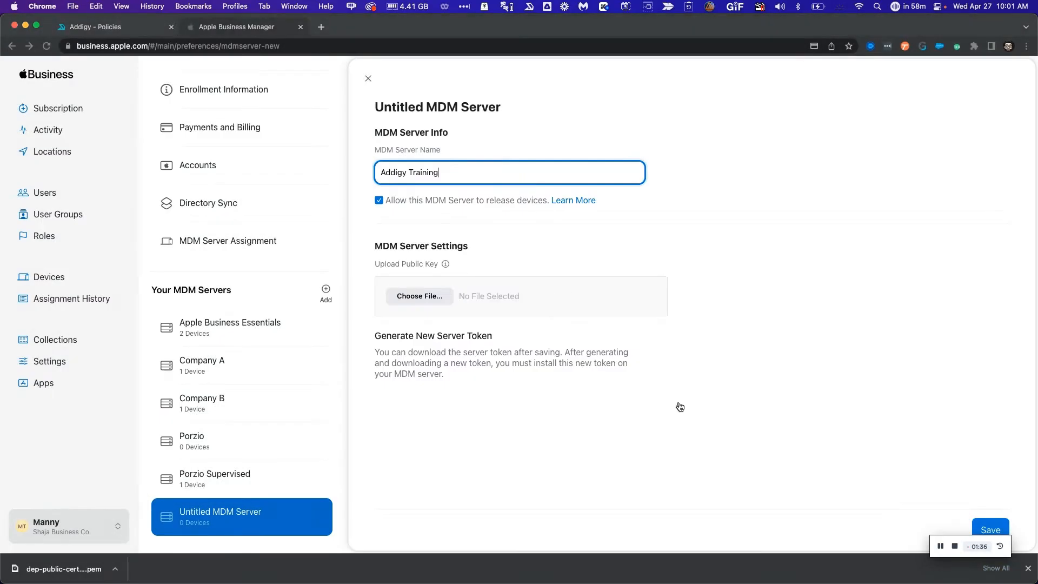
click(990, 530)
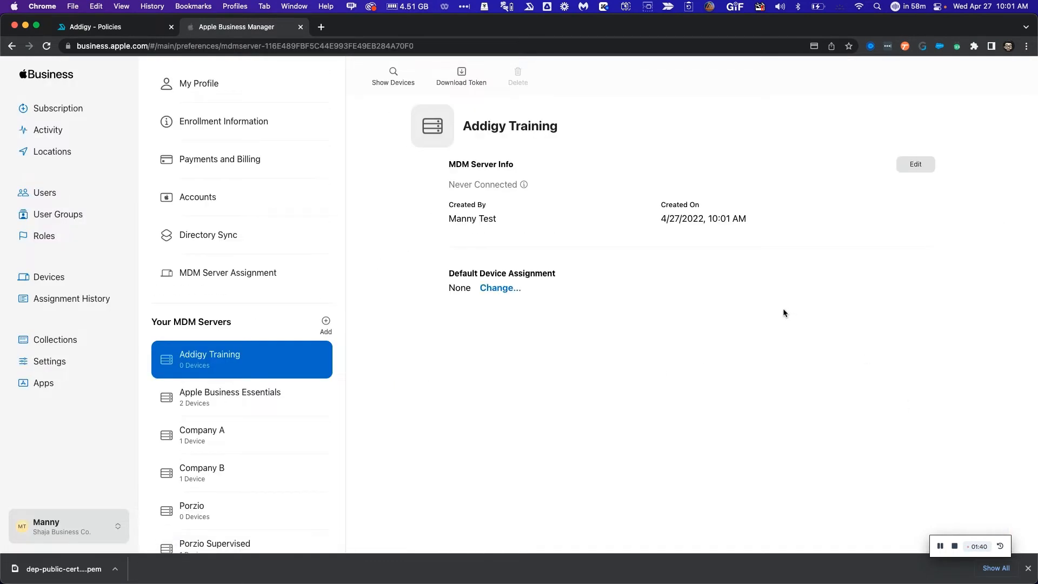
click(462, 74)
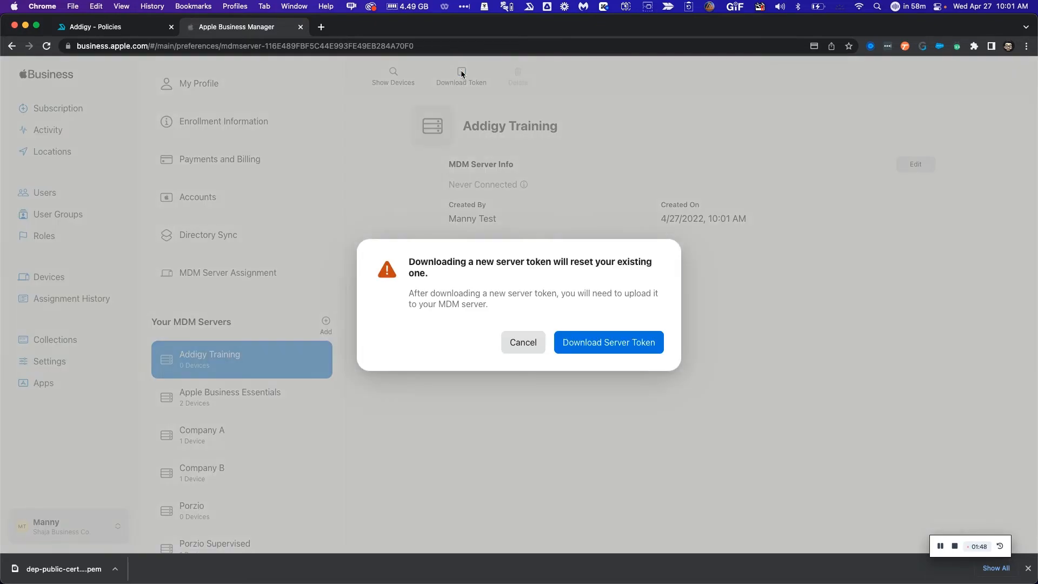
click(592, 343)
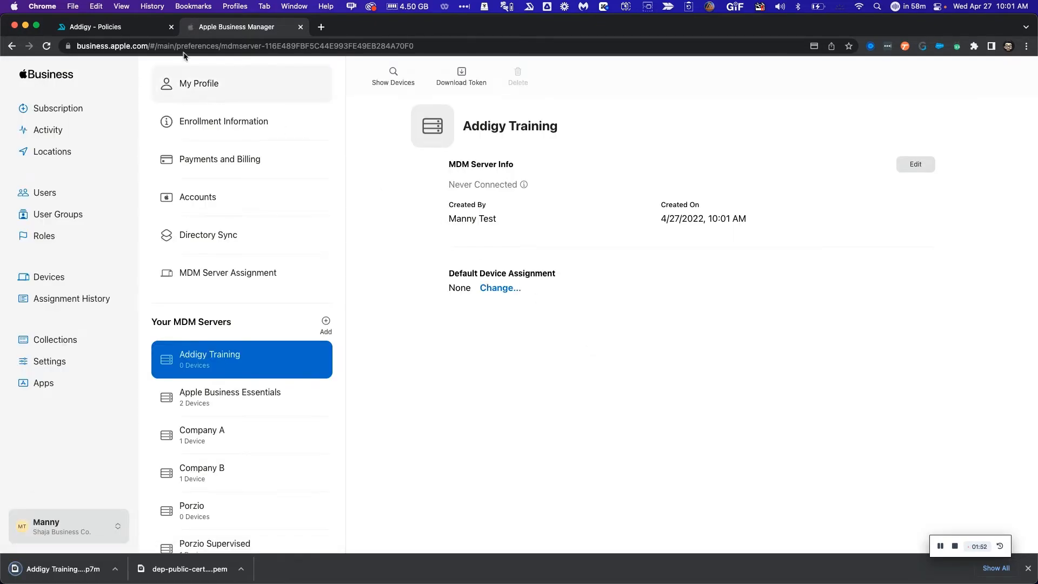
Upload the Addigy Training .p7m server token to the policy's enrollment settings
click(137, 30)
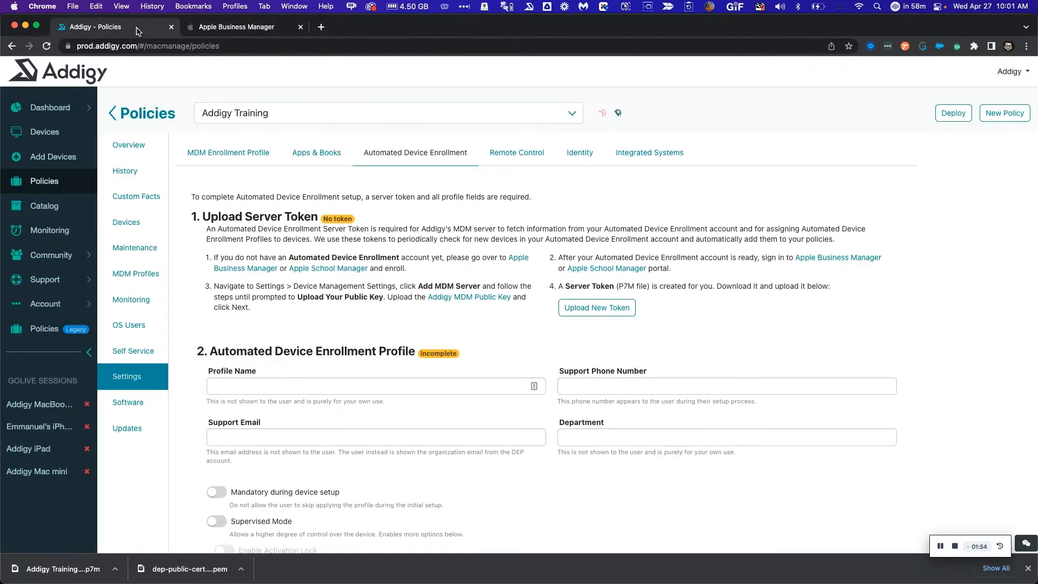
click(600, 314)
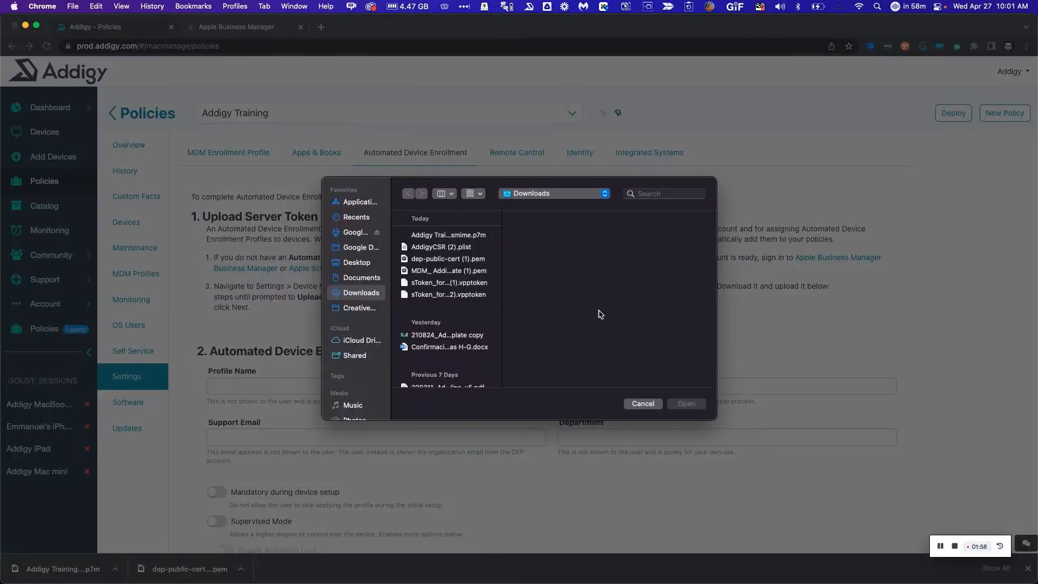
click(460, 237)
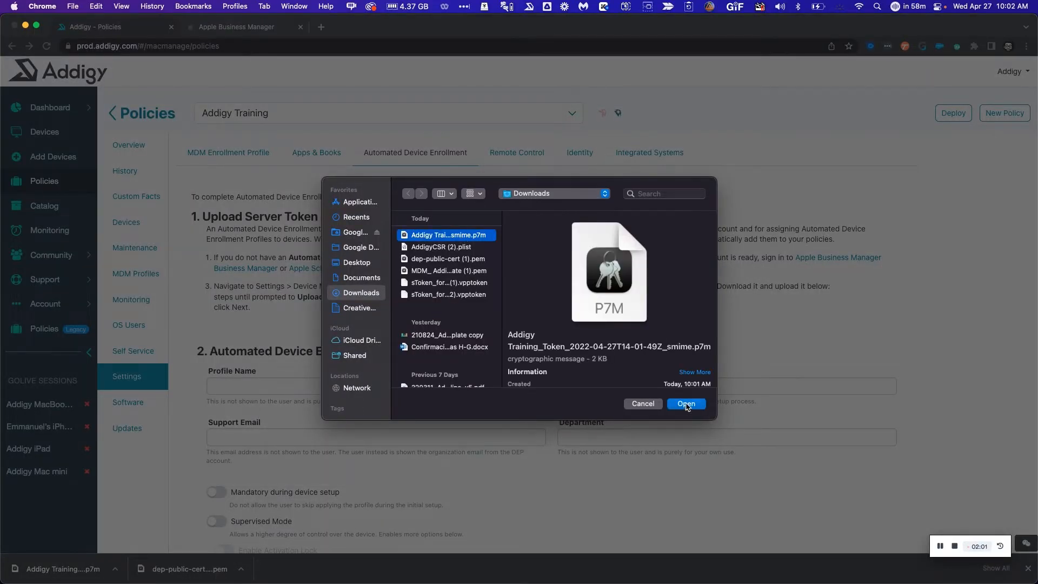
click(685, 404)
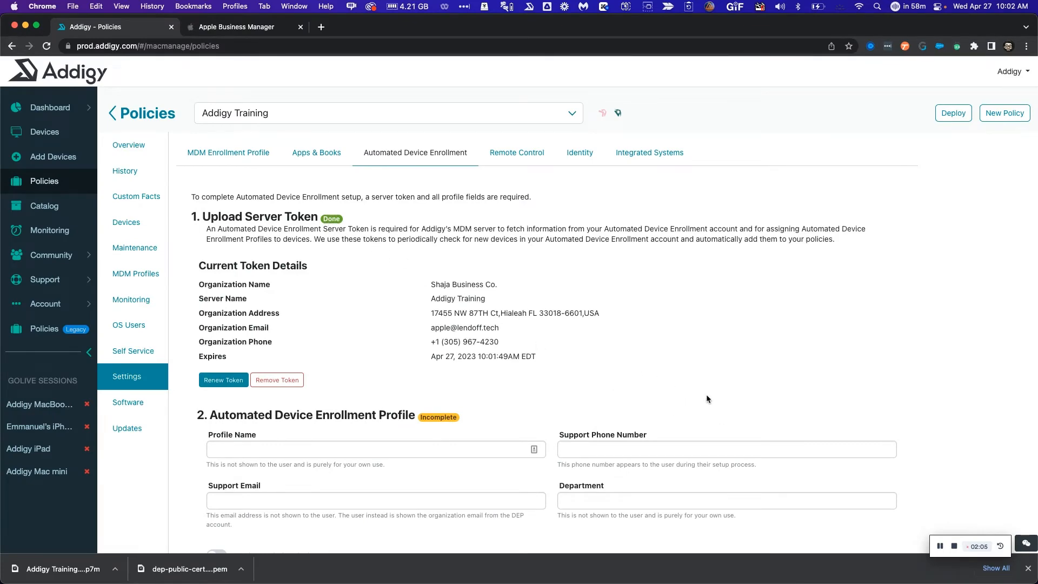
scroll(706, 398, down, 10)
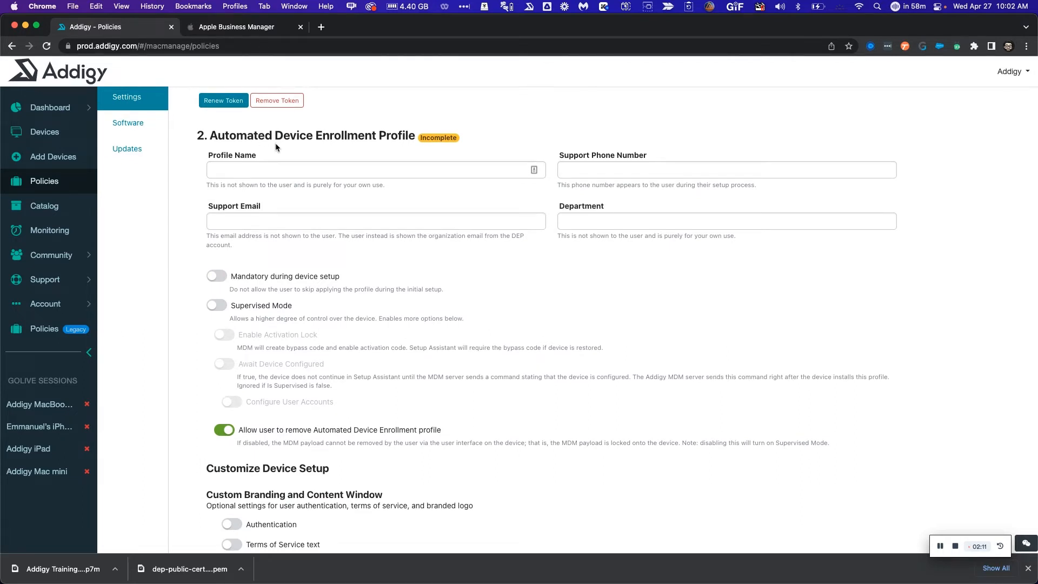
Enter profile name 'Addigy Training' and the support phone number
click(294, 168)
text(A)
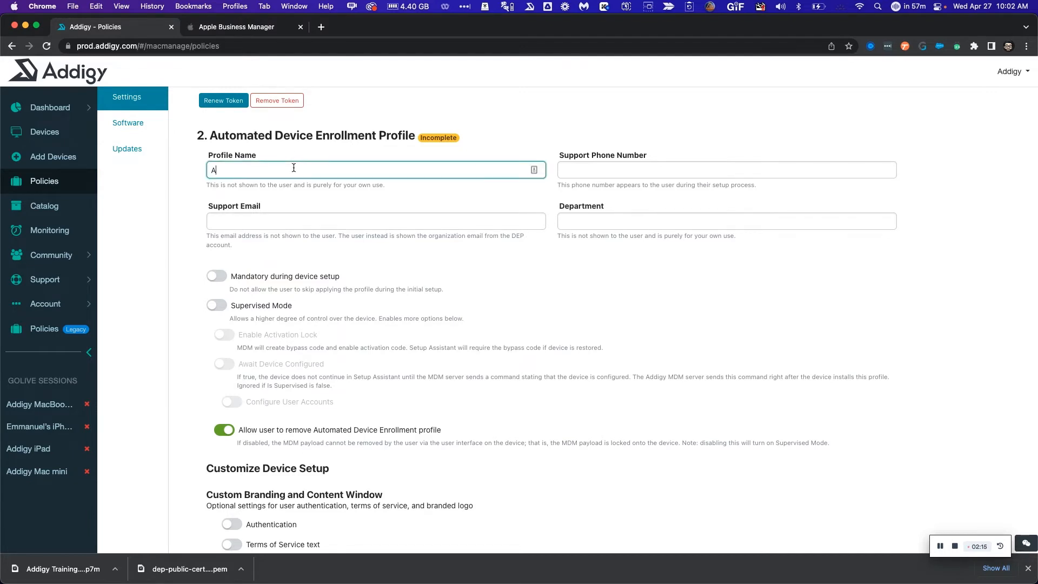
text(ddigy Training)
key(Tab)
text(1800)
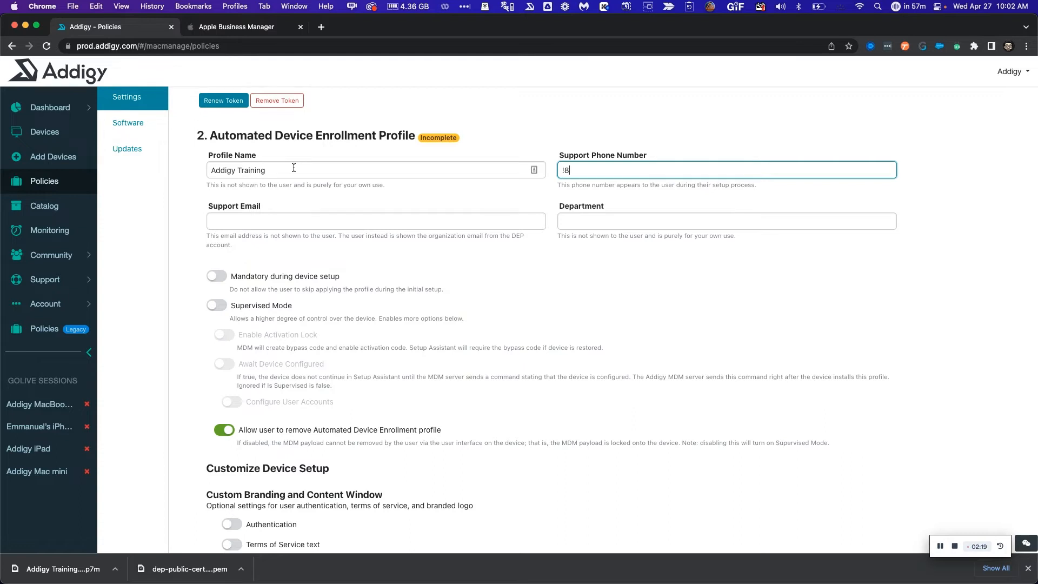
key(BackSpace)
key(BackSpace)
key(BackSpace)
key(BackSpace)
text(1800-N)
text(y A)
text(ogy)
key(BackSpace)
key(BackSpace)
key(BackSpace)
text(igy)
Fill in the support e-mail address and set Department to IT
key(Tab)
key(Tab)
text(IT)
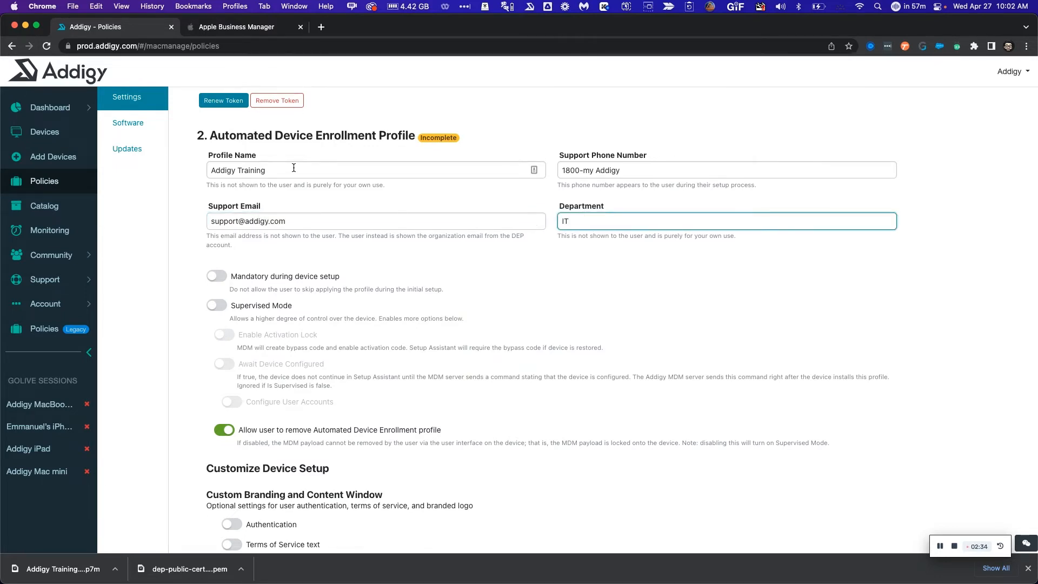
scroll(357, 222, down, 4)
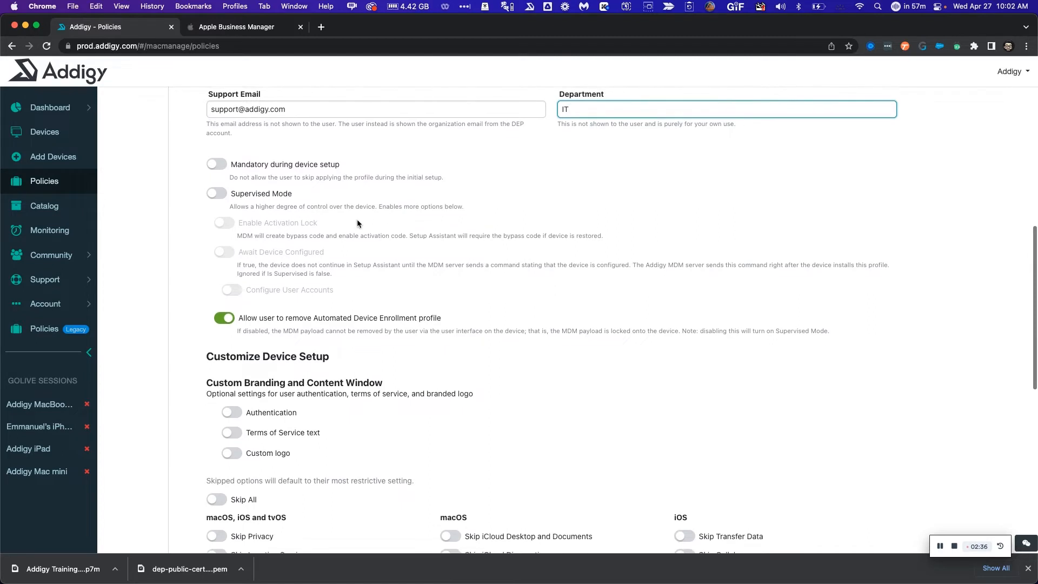
Turn on Mandatory during device setup, Supervised Mode and Enable Activation Lock
scroll(357, 222, down, 1)
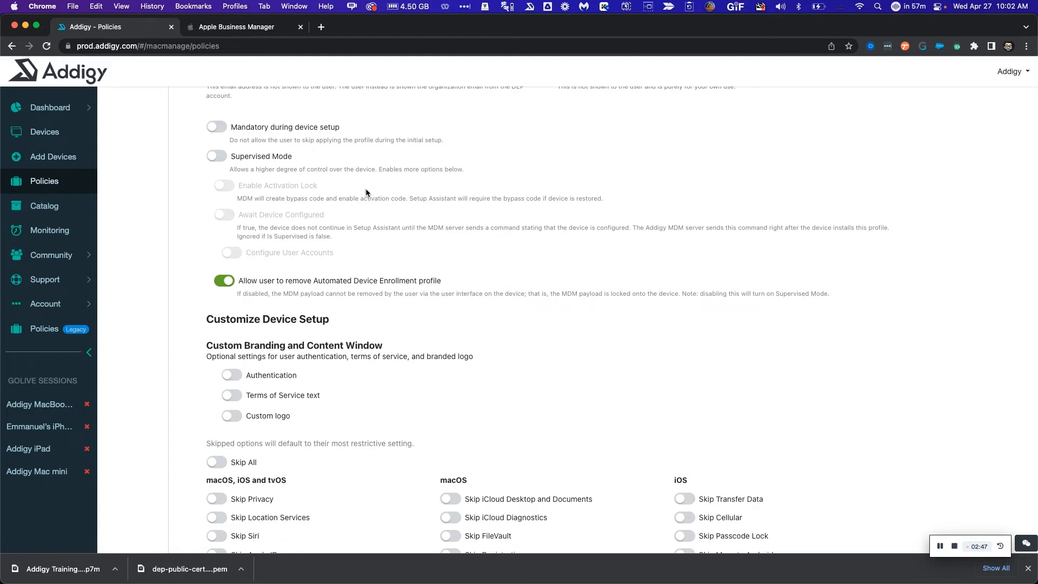
click(216, 128)
click(221, 157)
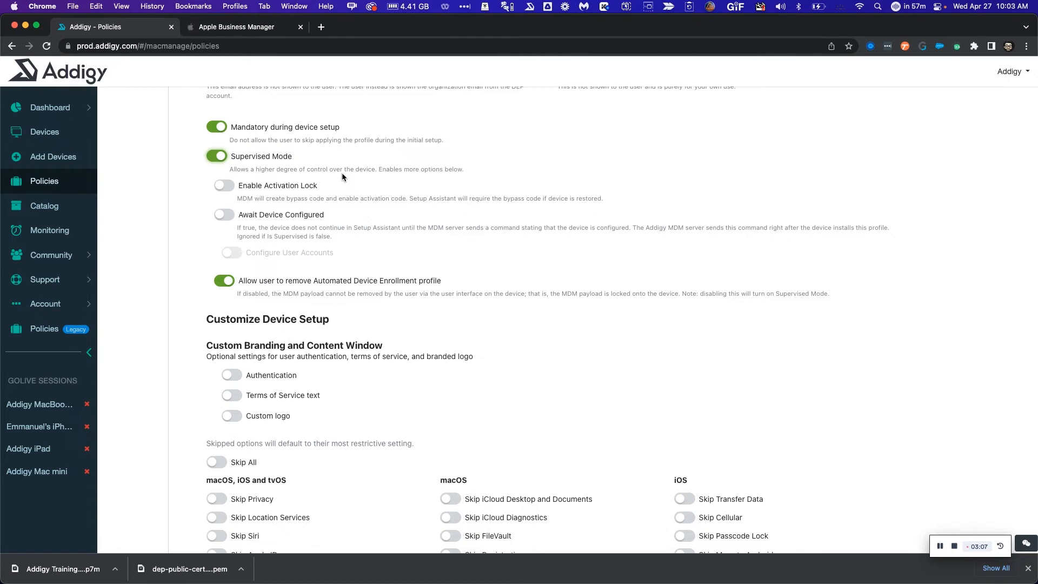
click(221, 186)
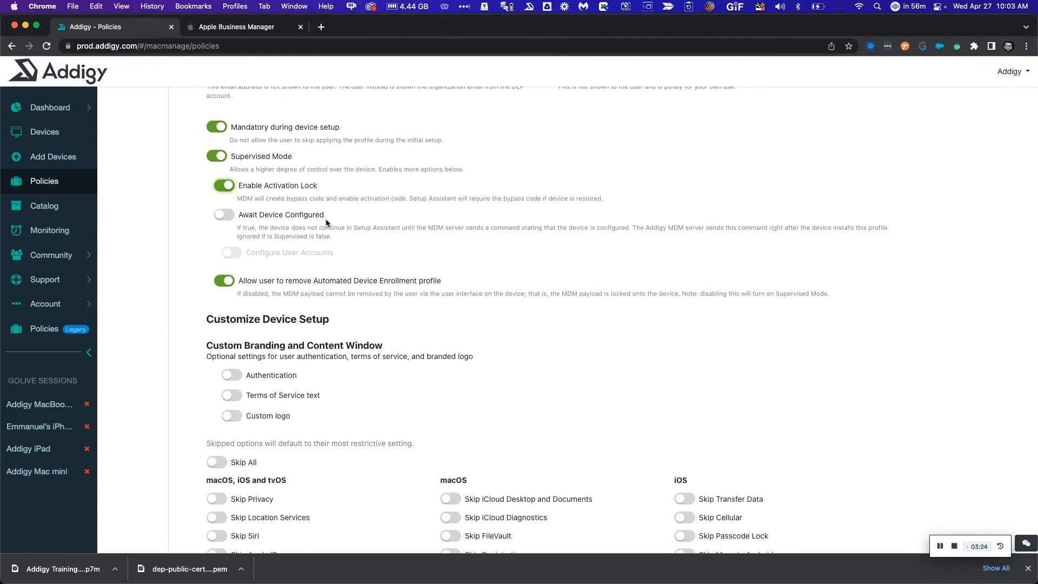
Turn on Await Device Configured and keep users from removing the enrollment profile
scroll(326, 222, down, 2)
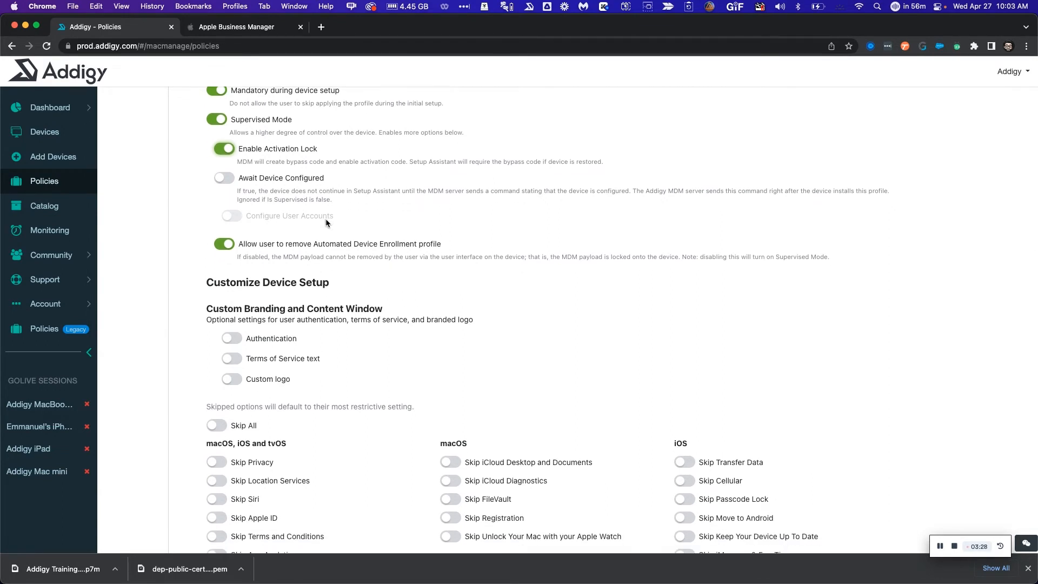
click(225, 178)
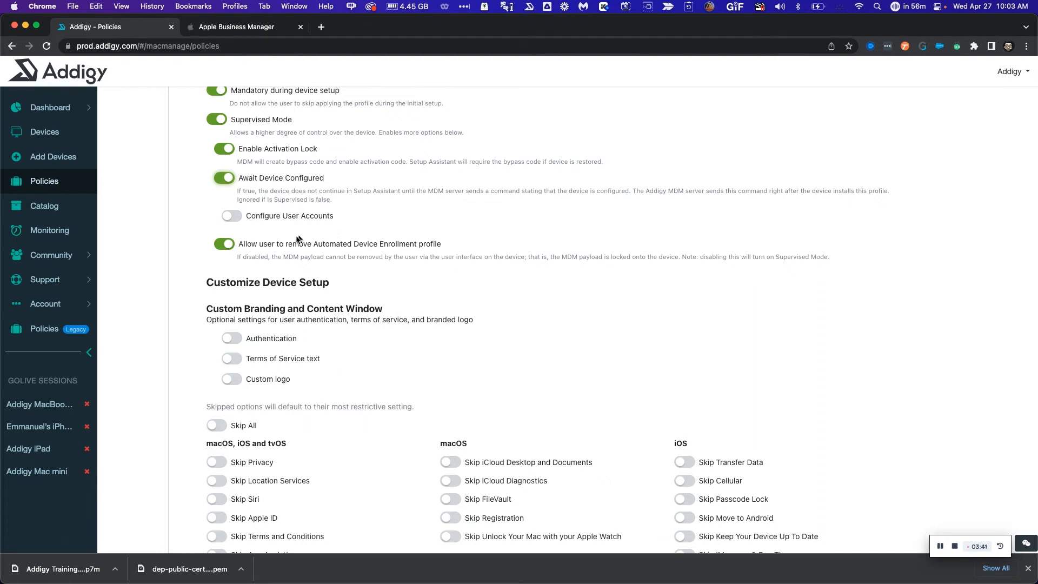
click(224, 246)
scroll(419, 253, down, 1)
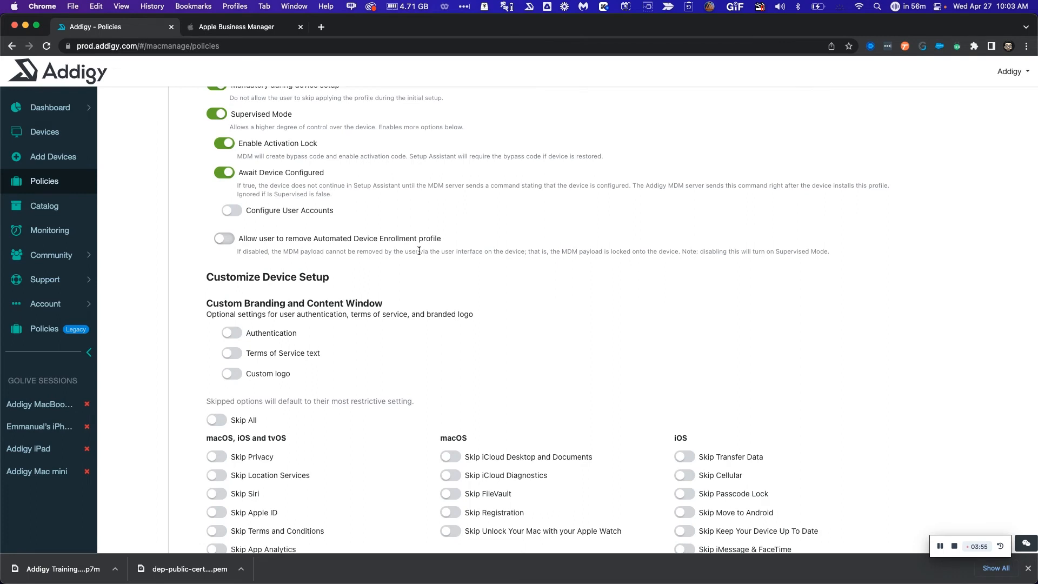
scroll(419, 251, down, 5)
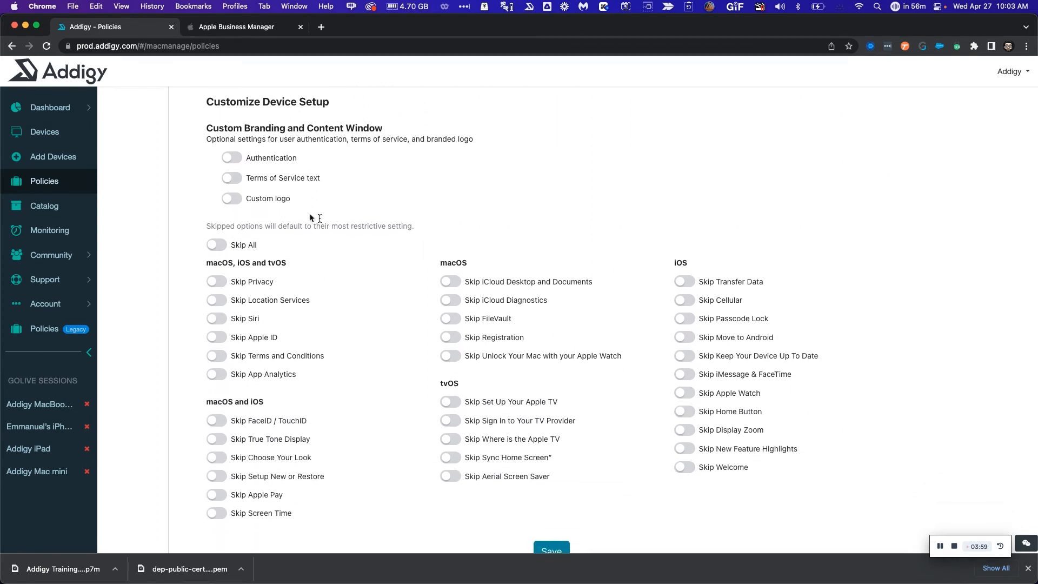
Toggle Authentication and Terms of Service on then off, and turn on Custom logo
click(231, 157)
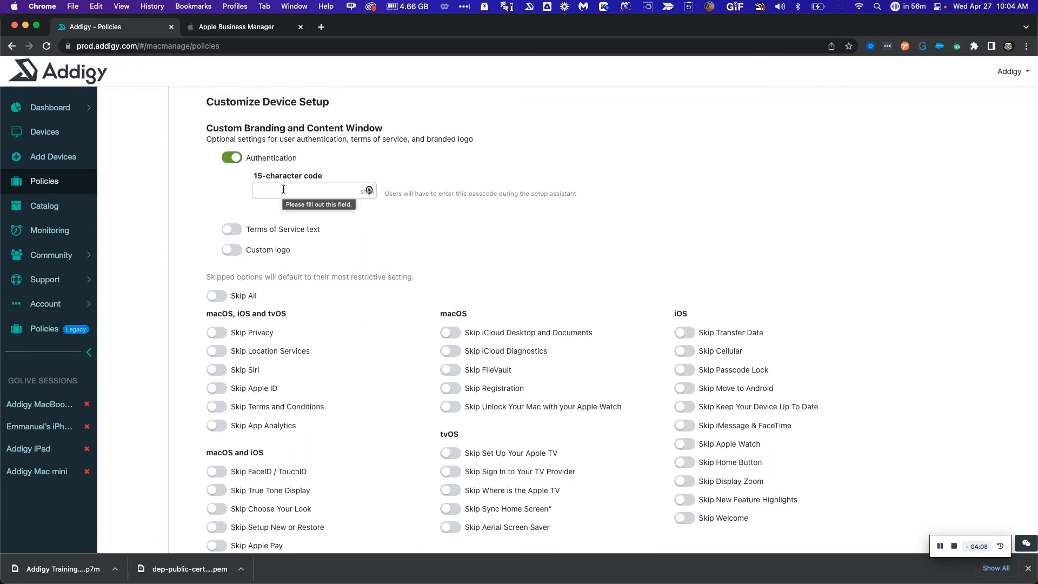
click(232, 159)
click(231, 179)
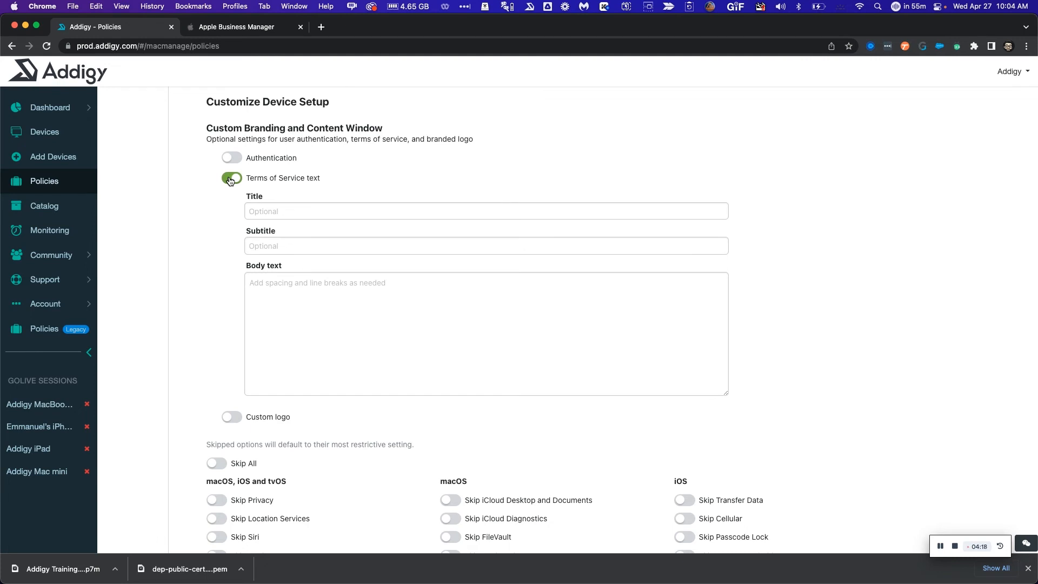
click(232, 179)
click(233, 199)
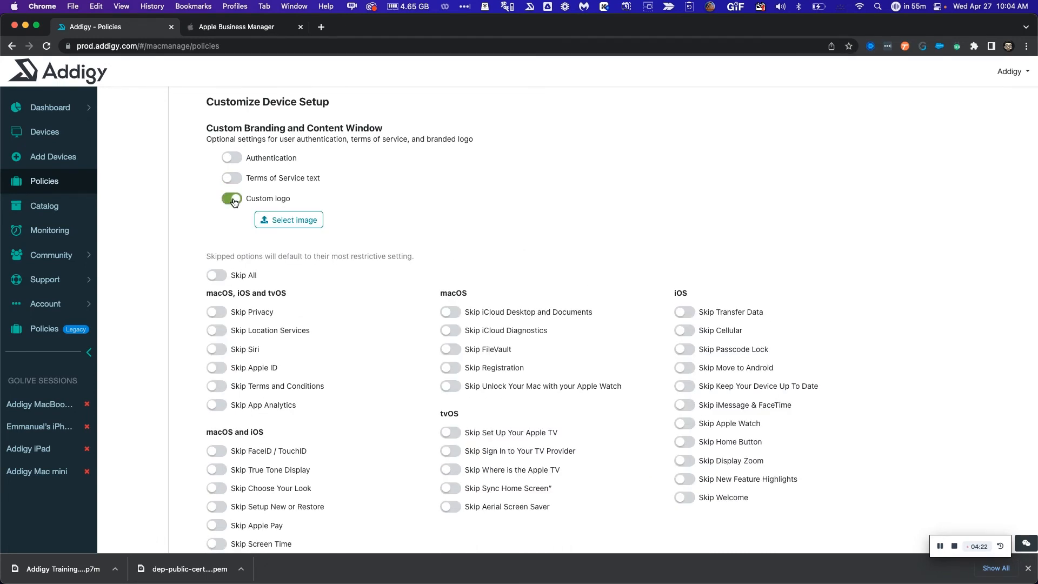
scroll(233, 201, down, 5)
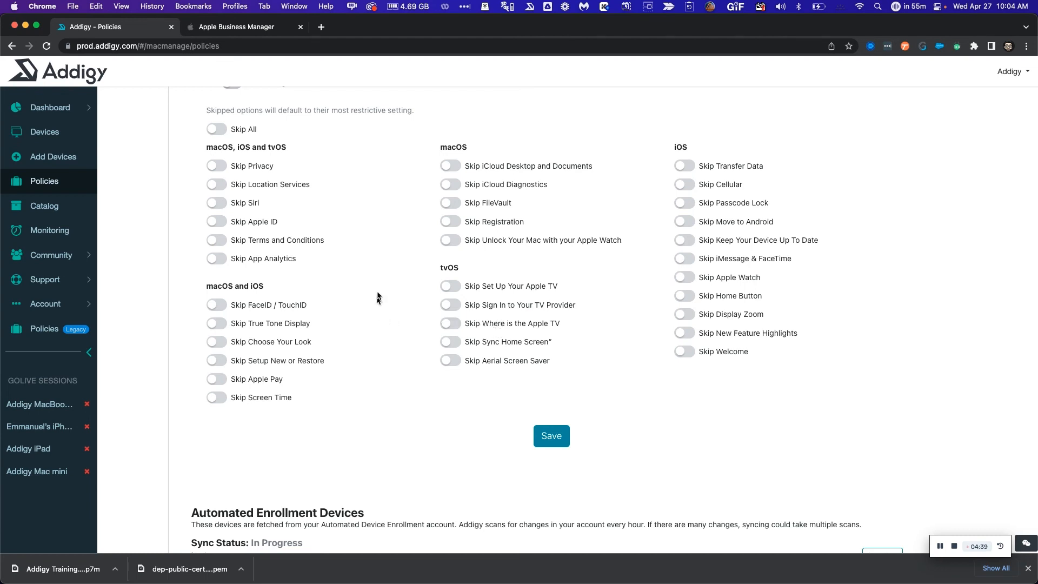
Turn on Skip All for Setup Assistant screens and save the enrollment profile
click(219, 130)
click(551, 436)
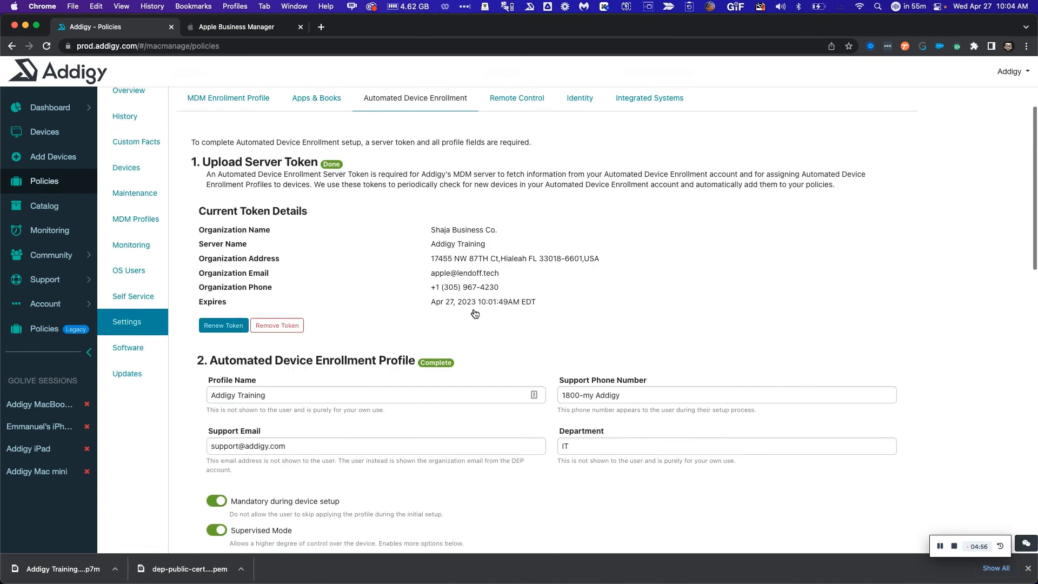